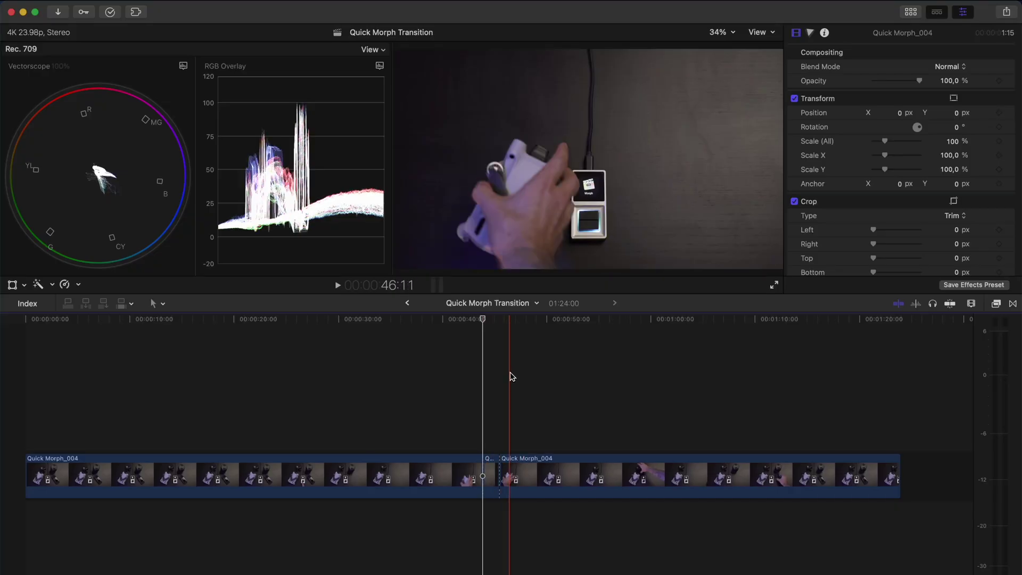
- Split the long take at each object's appearance and delete the unwanted pieces, leaving 58 seconds
key(super+b)
key(super+b)
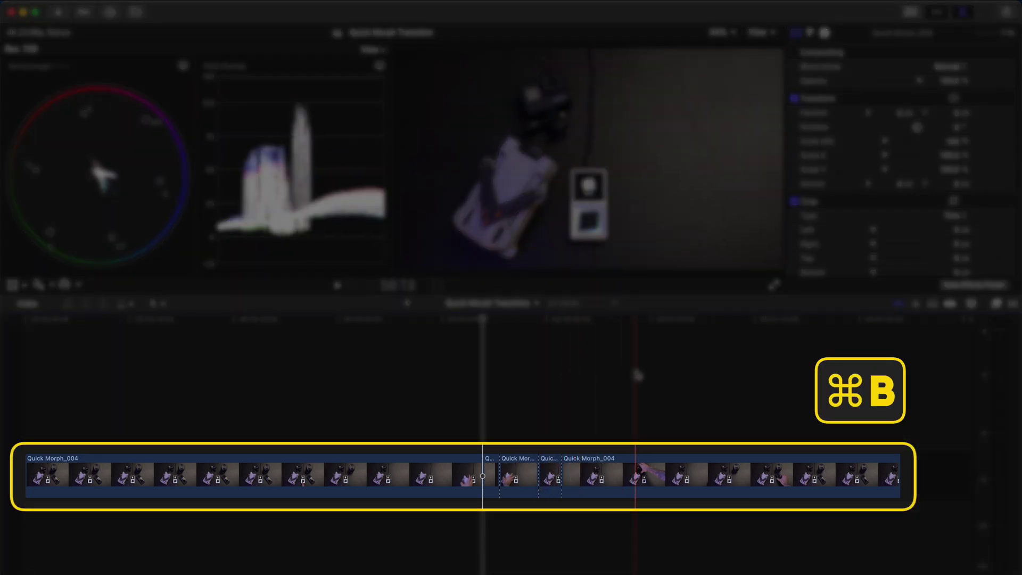
key(super+b)
key(super+b)
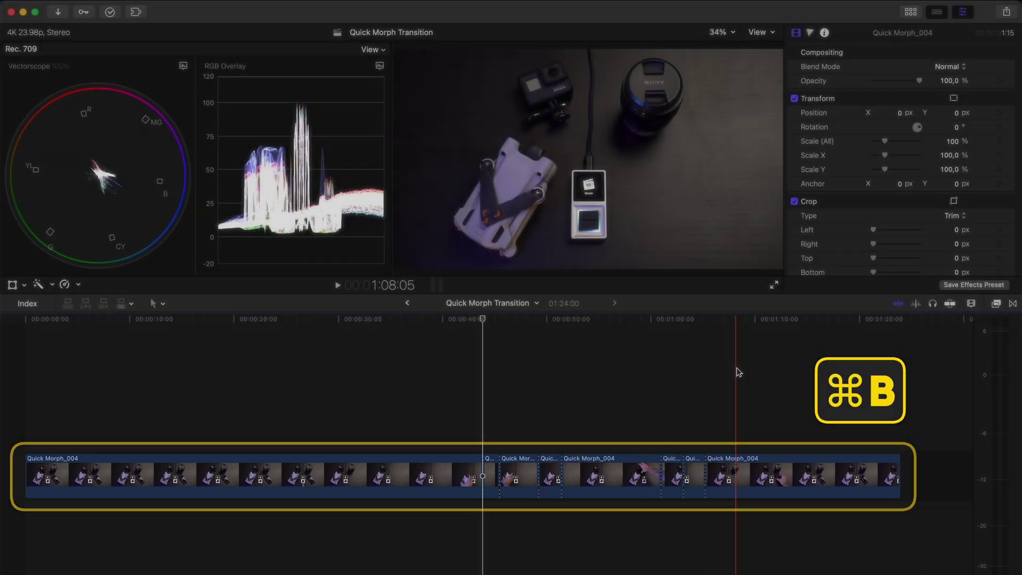
key(super+b)
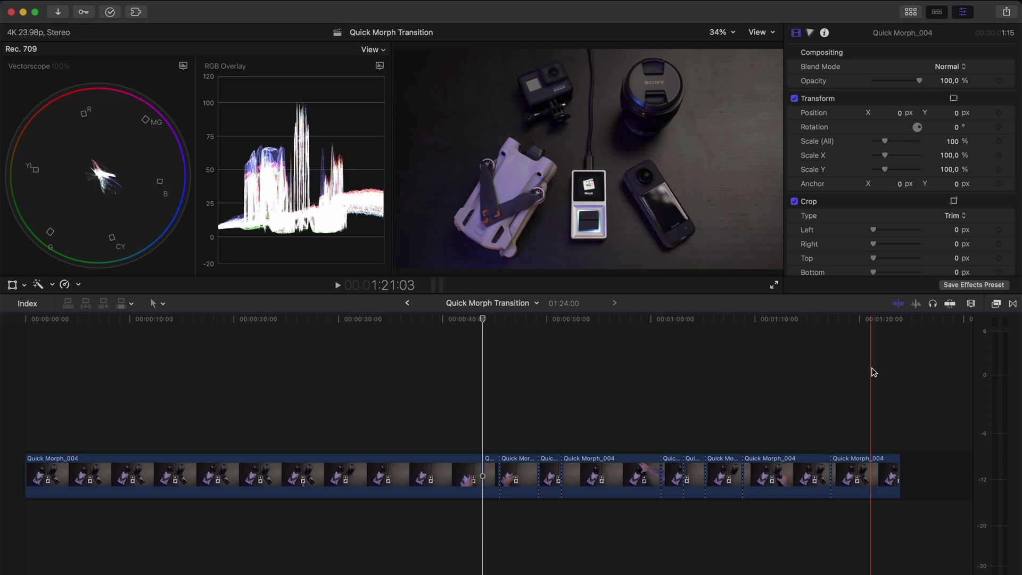
click(879, 367)
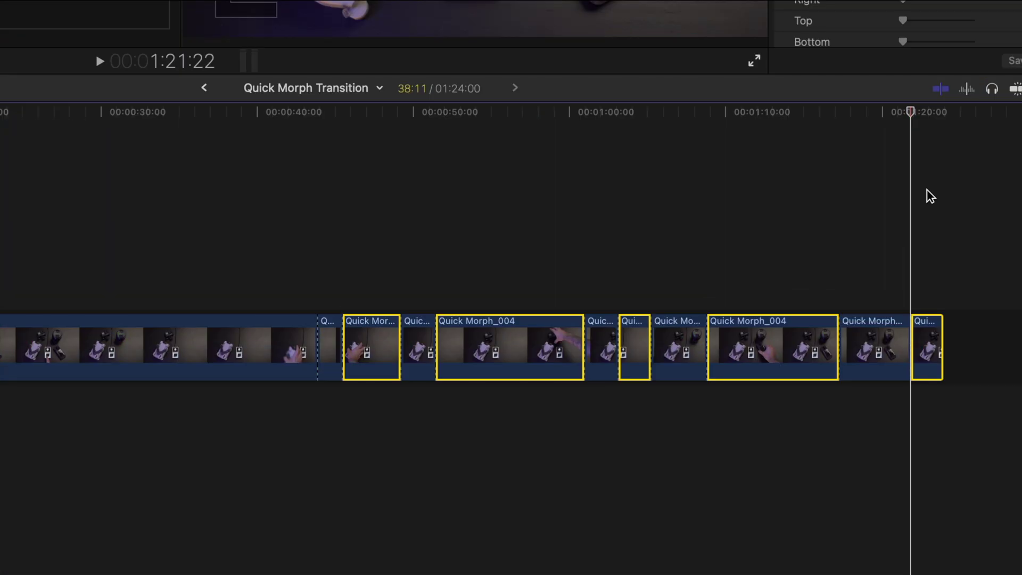
key(BackSpace)
key(shift+z)
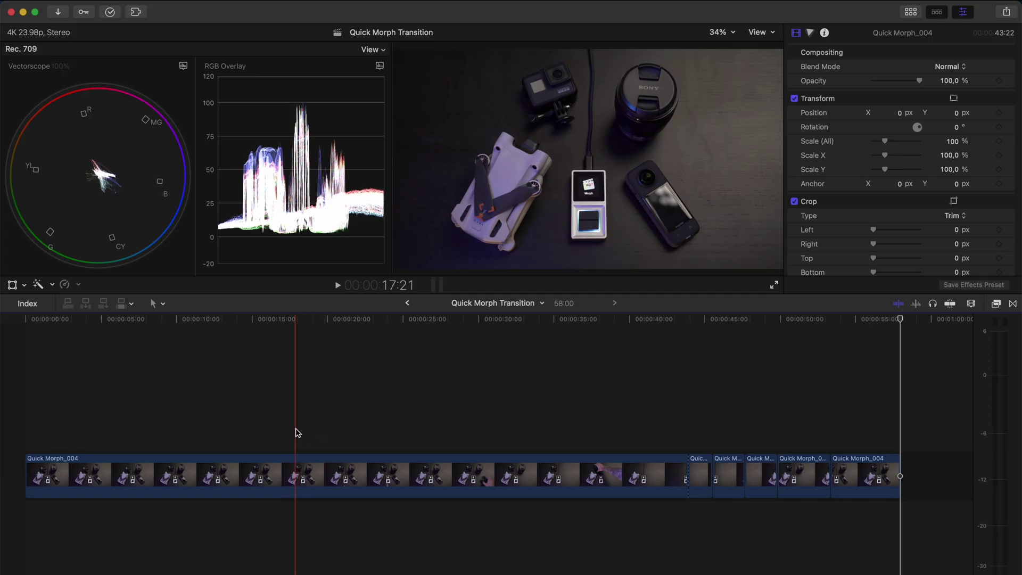
- Trim the first clip's opening and add markers at the first two button presses
key(alt+bracketleft)
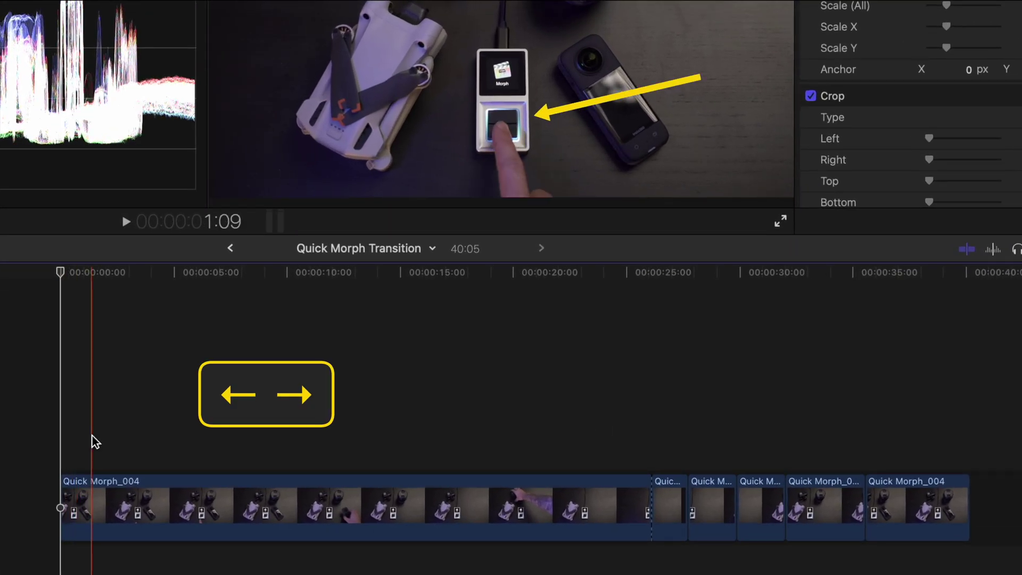
click(91, 435)
key(Right)
key(Right)
key(Right)
key(Right)
key(Right)
key(m)
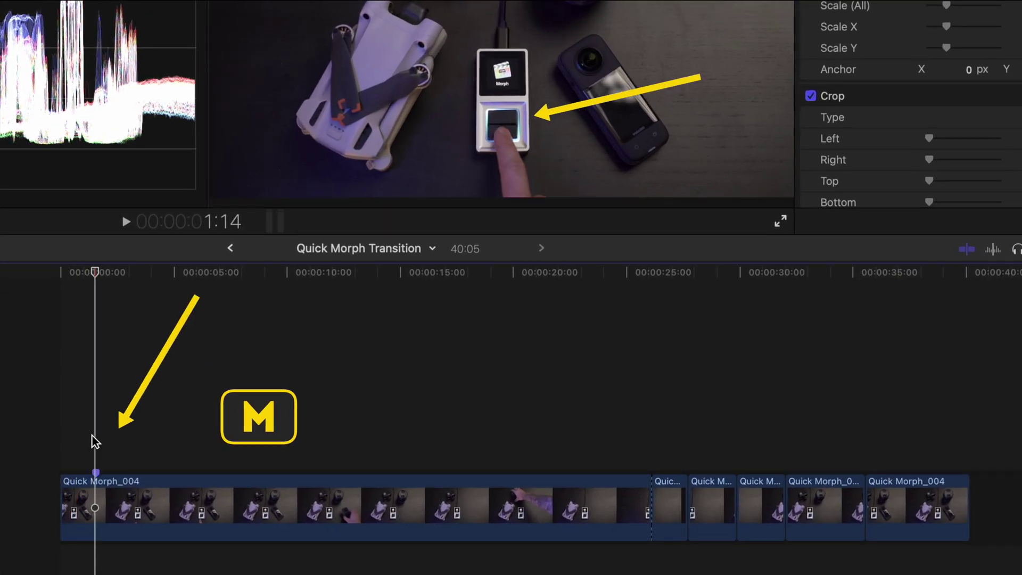
key(space)
key(m)
- Mark the remaining button presses, trim the clip's end and lift it above the storyline
key(space)
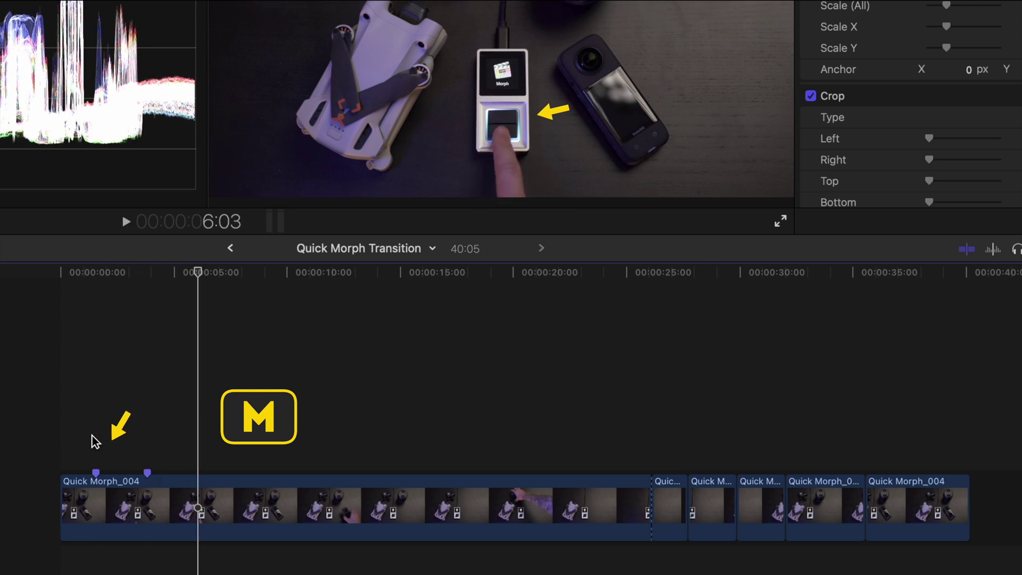
key(m)
key(space)
key(space)
key(m)
key(space)
key(space)
key(alt+])
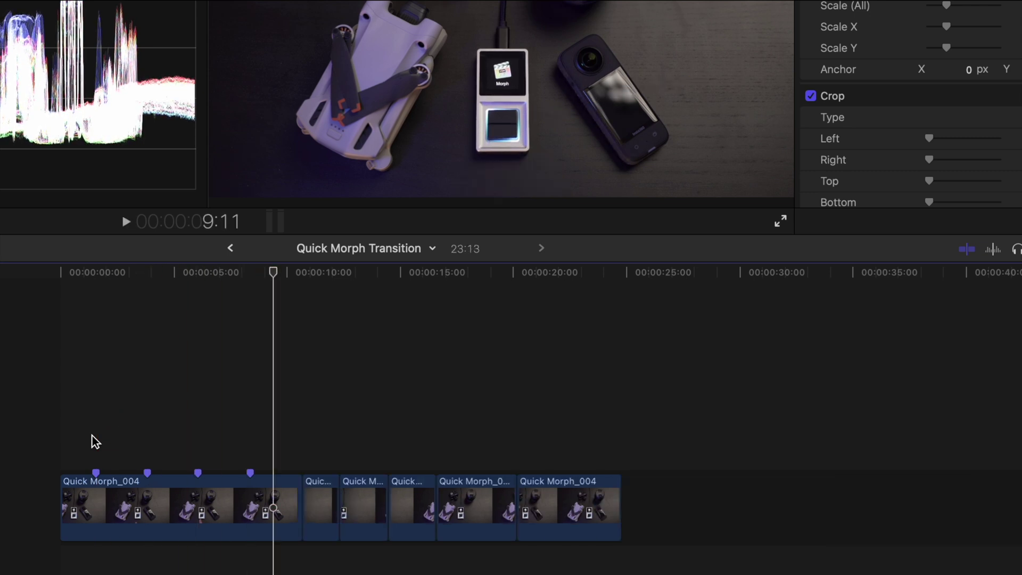
key(super+shift+Up)
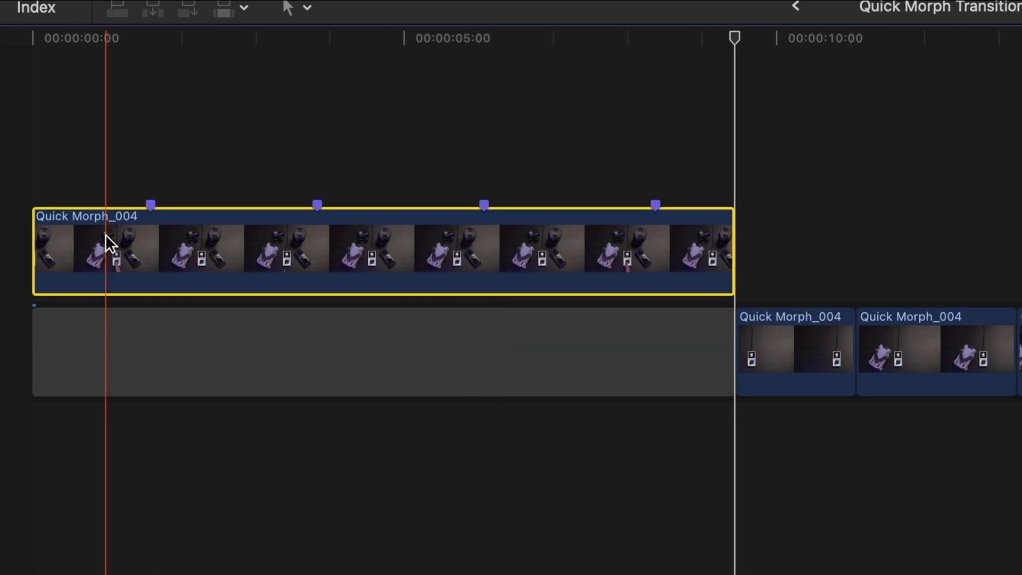
- Line the lifted clip up with the playhead over the later shots and apply Draw Mask
drag(110, 244, 694, 241)
drag(187, 242, 309, 244)
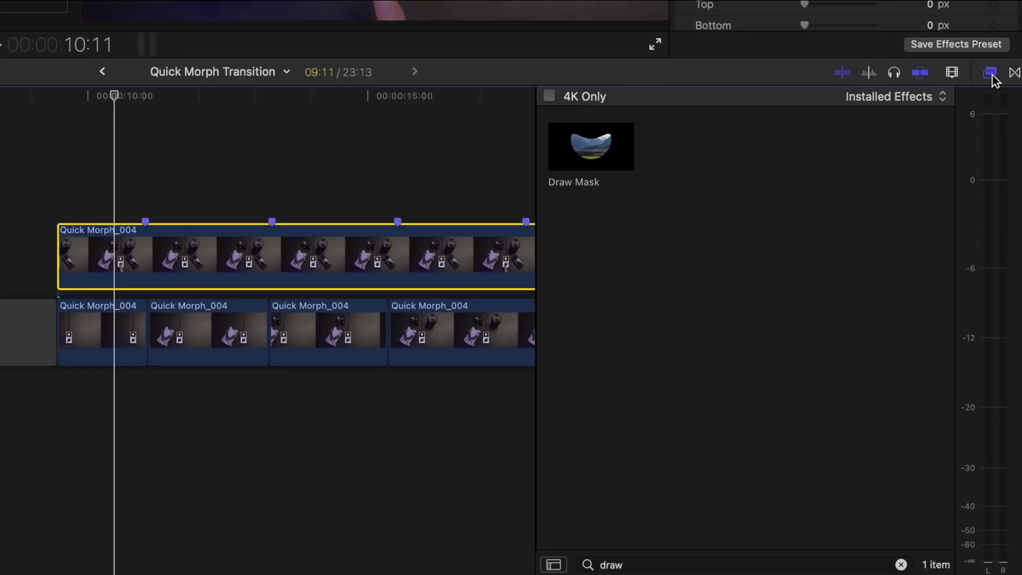
drag(590, 146, 417, 259)
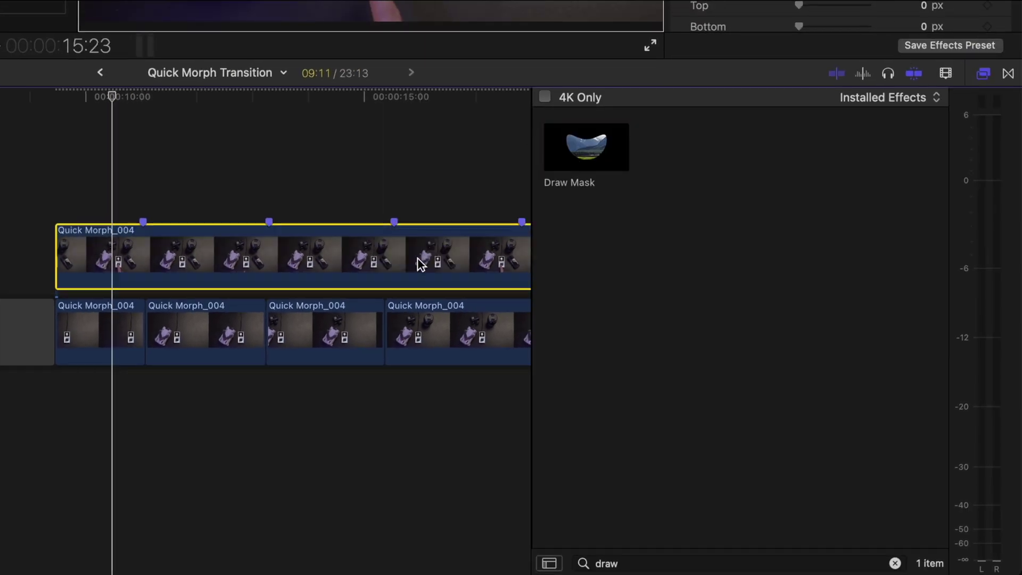
- Trace a closed mask shape around the console and up along its cable
click(430, 472)
click(461, 298)
drag(497, 217, 493, 193)
click(489, 78)
click(536, 76)
click(535, 166)
click(525, 246)
click(539, 283)
click(556, 332)
click(584, 476)
click(432, 472)
- Feather the mask edge to -86 and select the five lower clips
drag(1021, 239, 1021, 239)
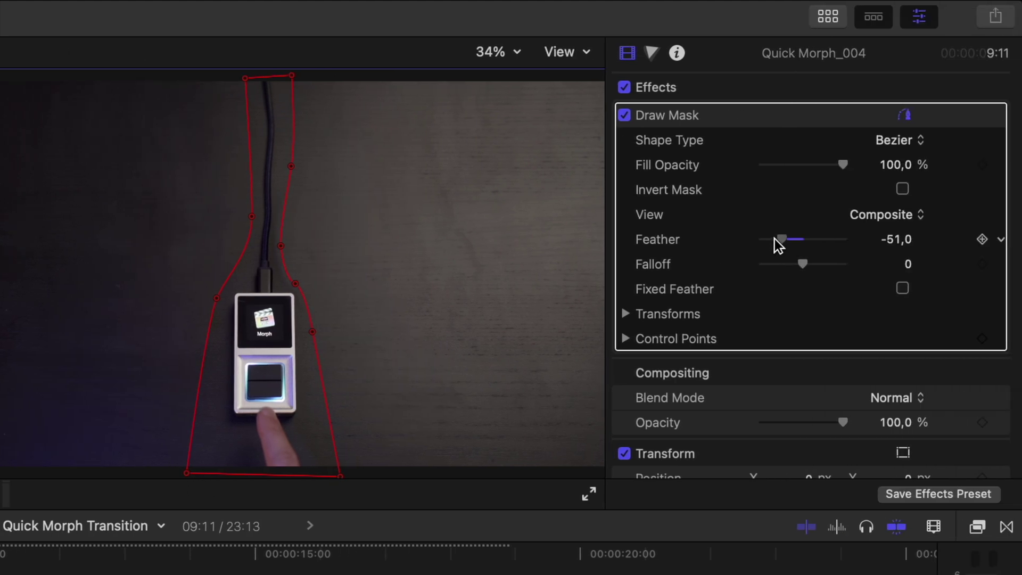
drag(765, 238, 761, 240)
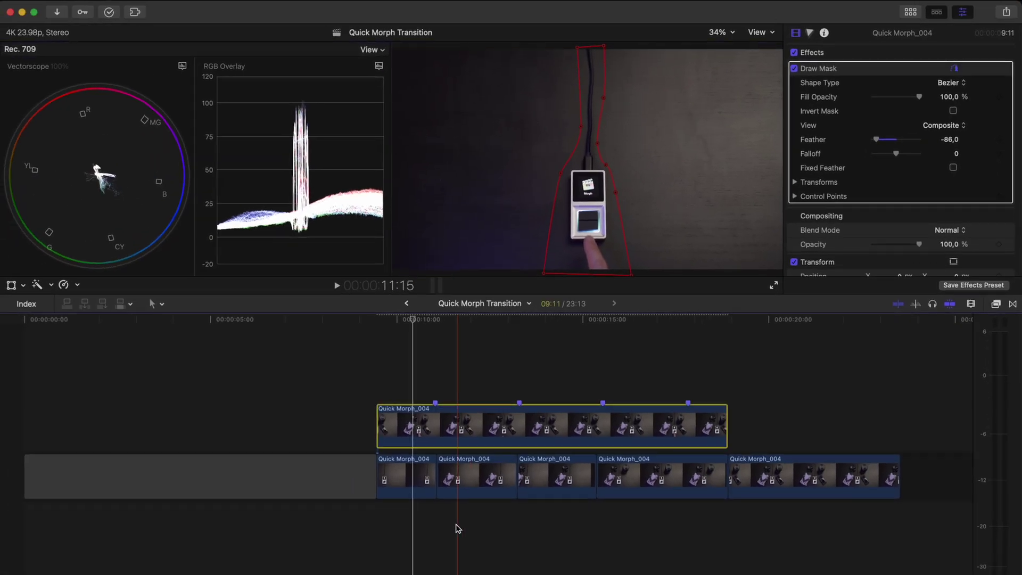
drag(326, 553, 732, 485)
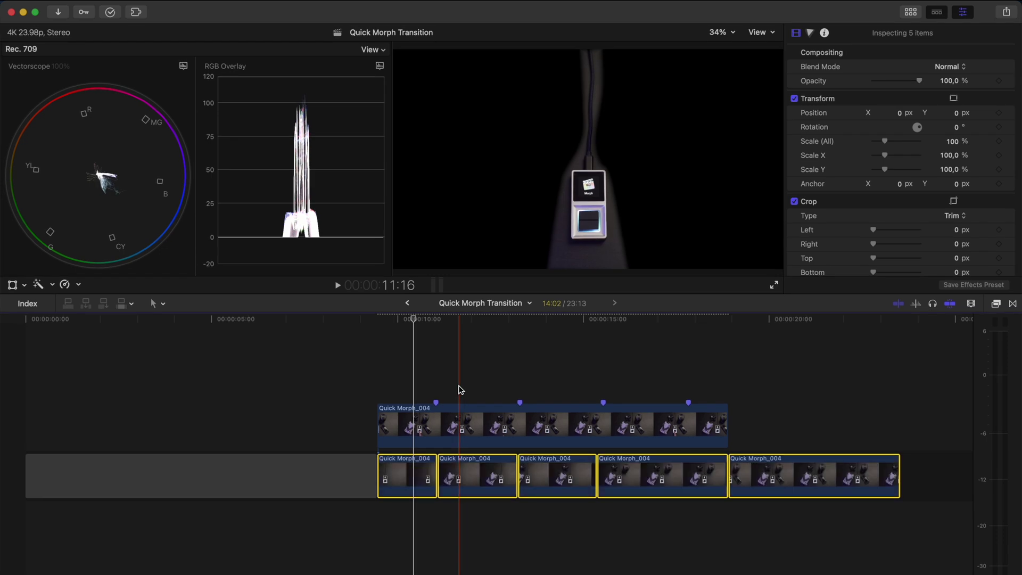
- Drag three storyline cuts onto their button-press markers and stretch the masked clip to the storyline's end
drag(436, 474, 383, 464)
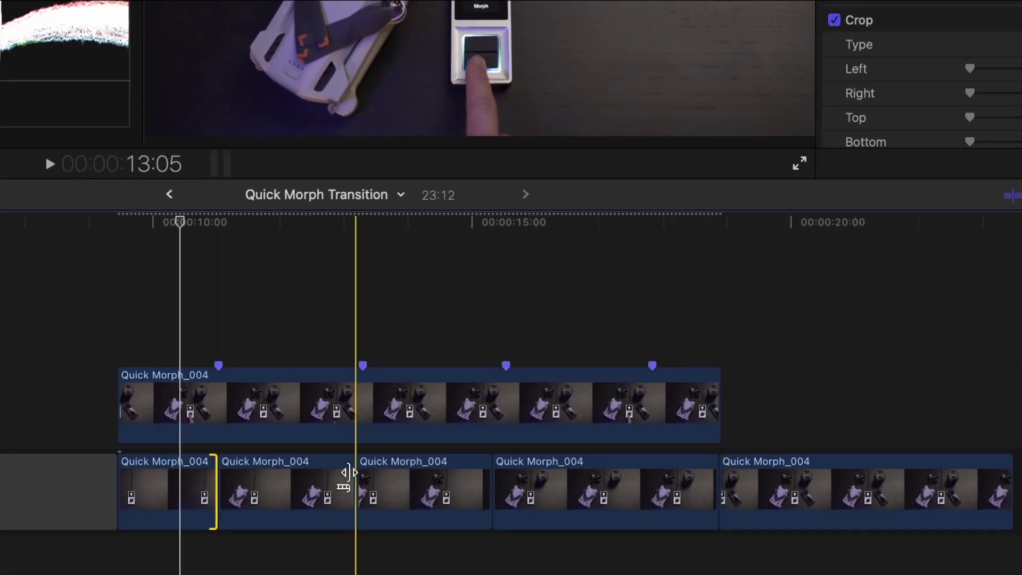
drag(573, 474, 579, 472)
drag(728, 474, 680, 474)
drag(725, 428, 862, 429)
drag(925, 415, 947, 414)
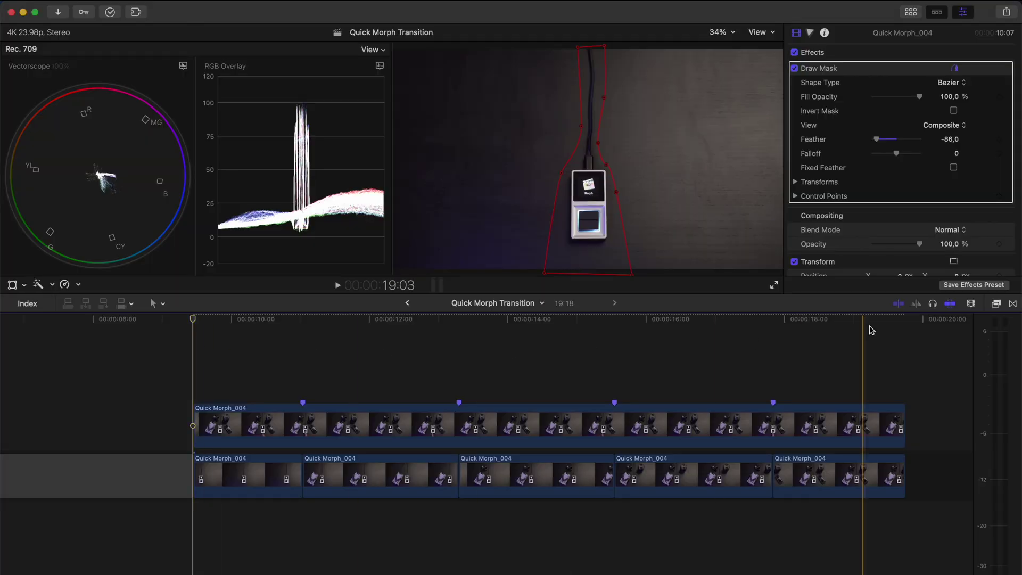
- Add Flow transitions to the lower storyline cuts and roll the first cut slightly later
click(1012, 305)
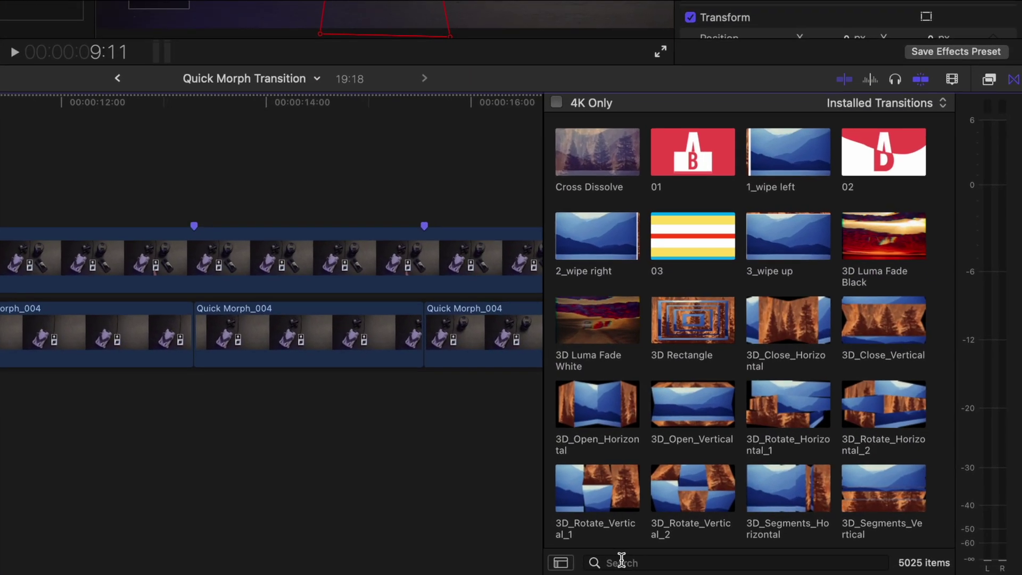
click(746, 565)
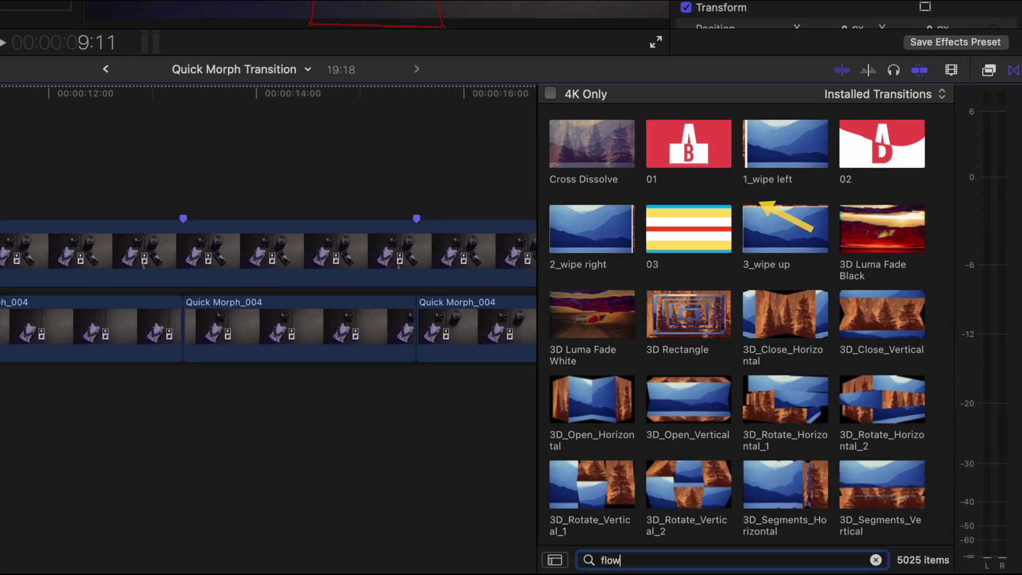
drag(586, 144, 182, 329)
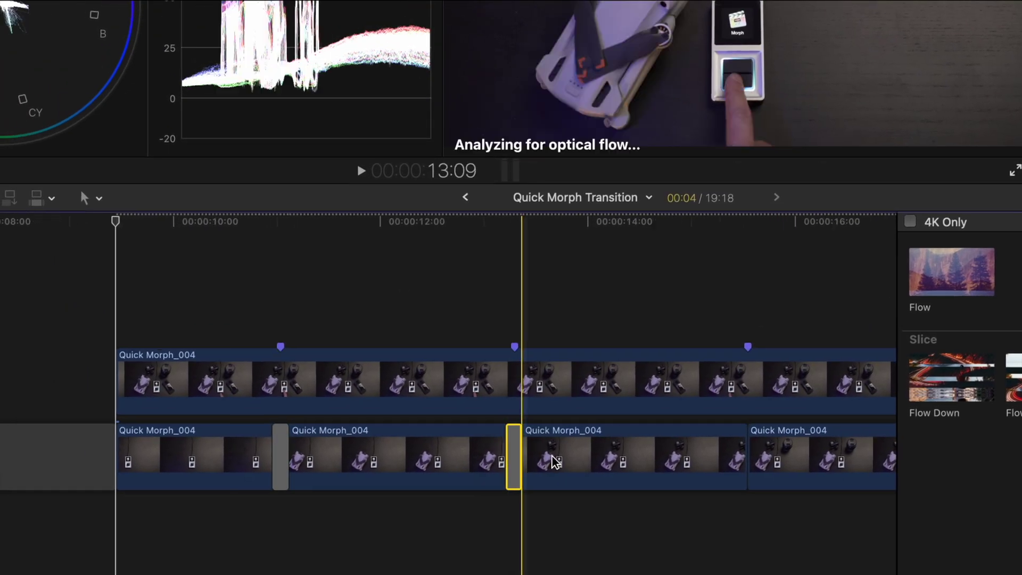
scroll(553, 462, right, 5)
drag(952, 271, 778, 439)
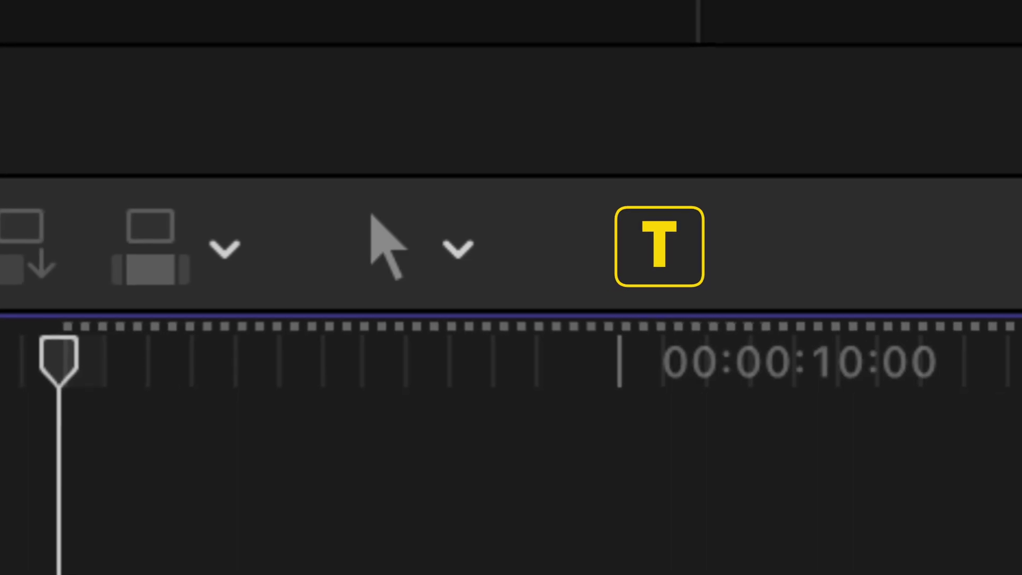
key(t)
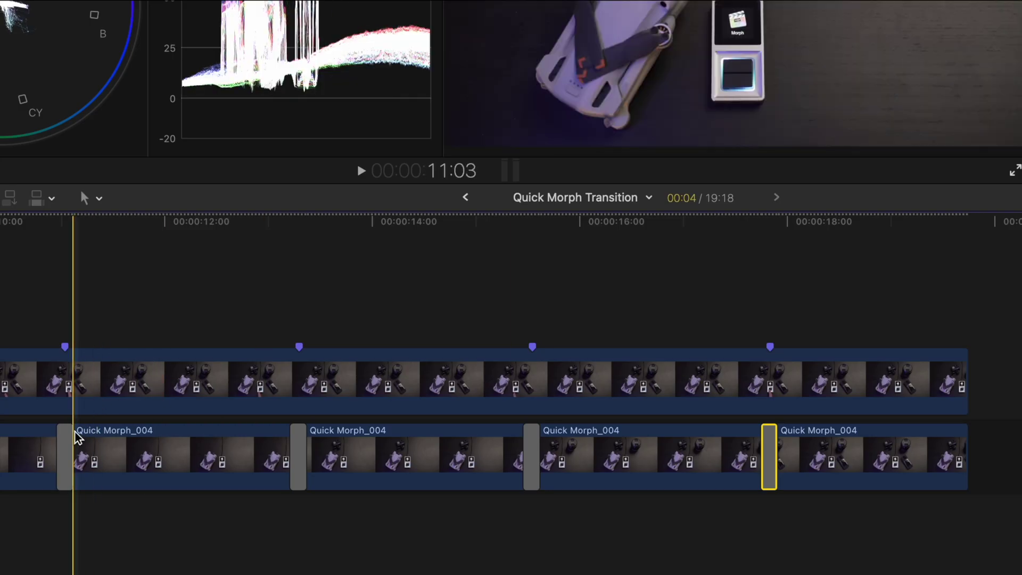
drag(65, 437, 73, 436)
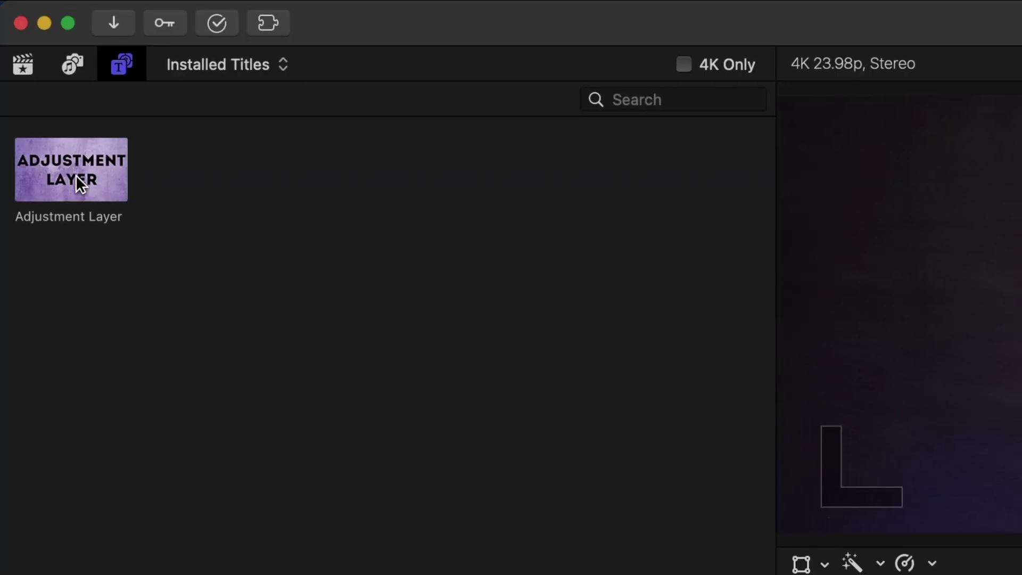
- Add an Adjustment Layer spanning all clips and grade it with the Fire & Ice Custom LUT
drag(37, 86, 57, 393)
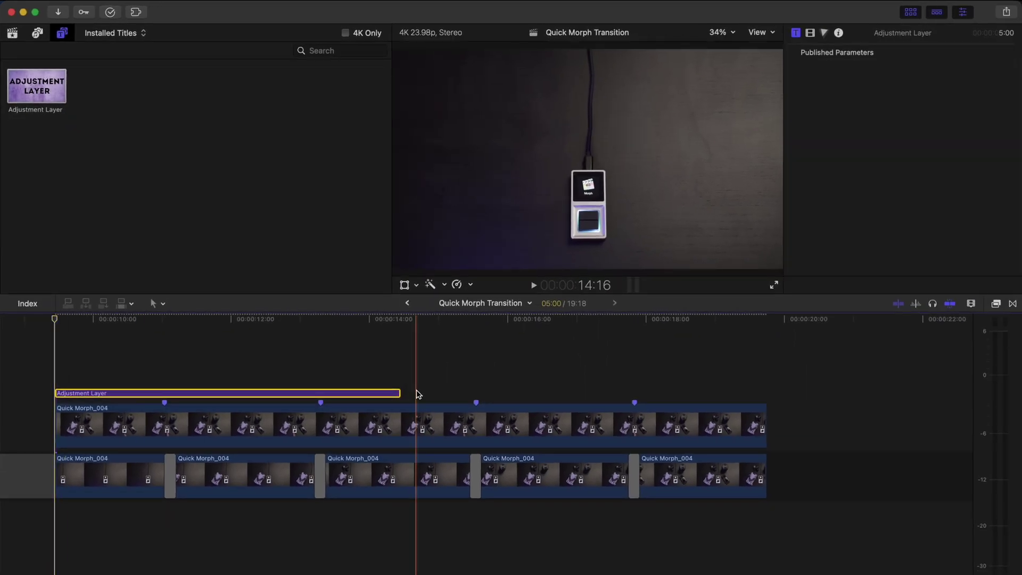
drag(400, 393, 765, 393)
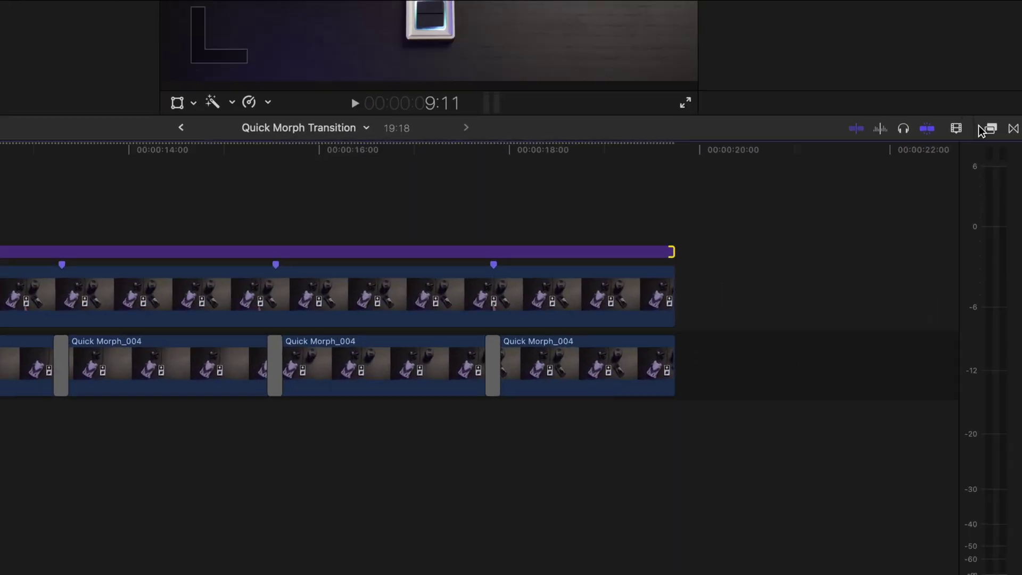
click(980, 126)
drag(619, 205, 361, 258)
key(super+5)
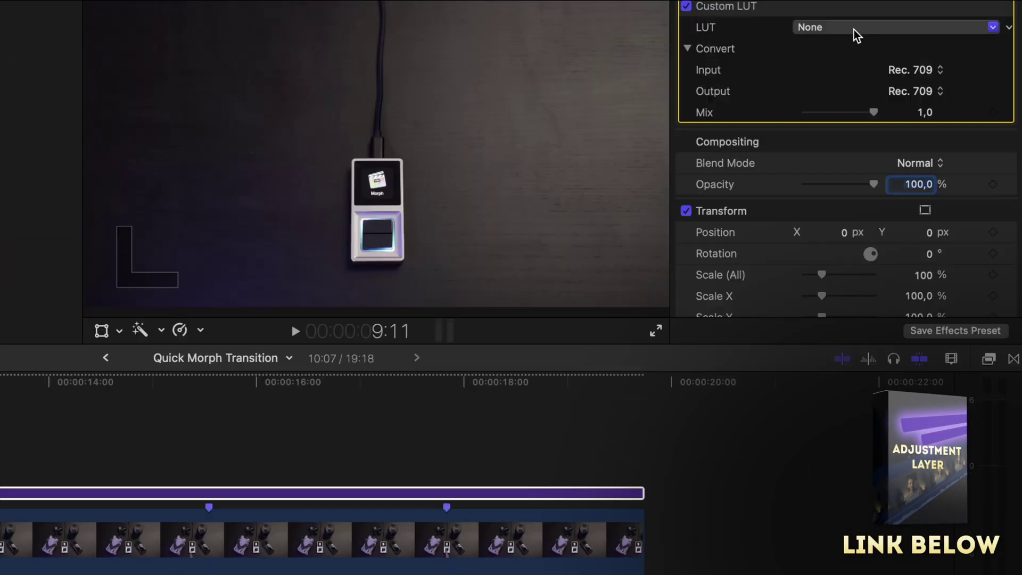
click(854, 30)
mouse_move(849, 171)
mouse_move(731, 187)
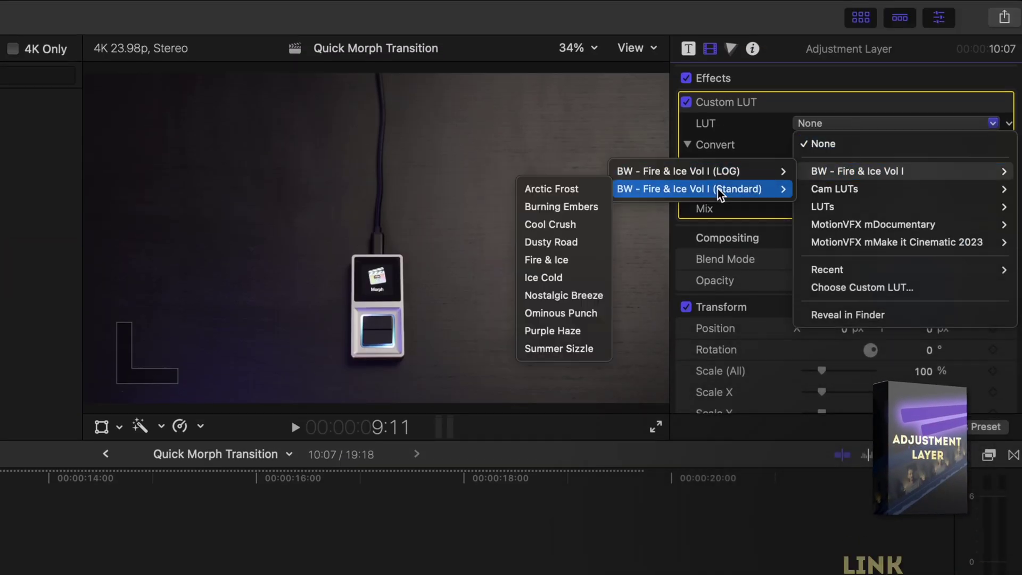
click(554, 259)
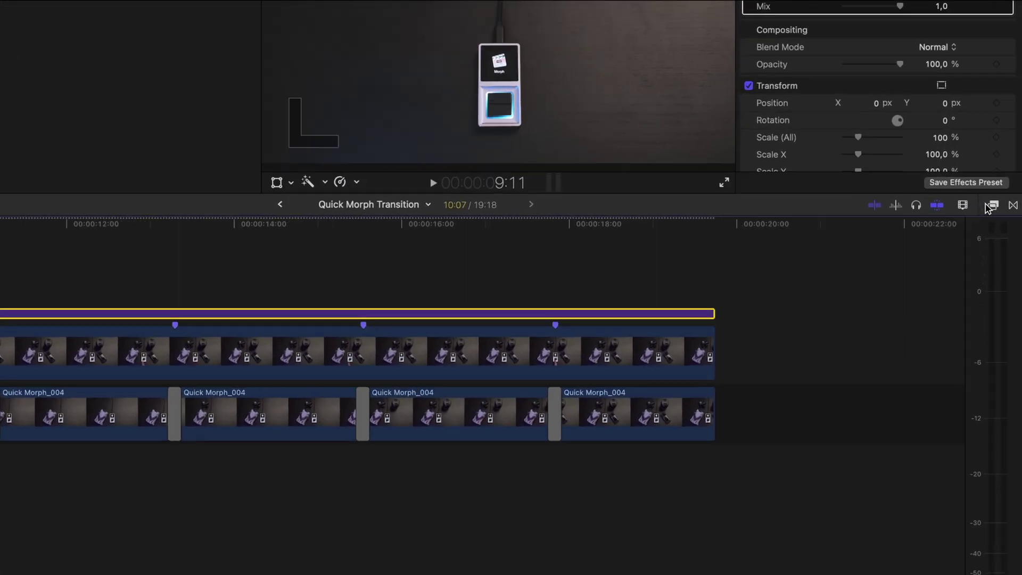
click(961, 302)
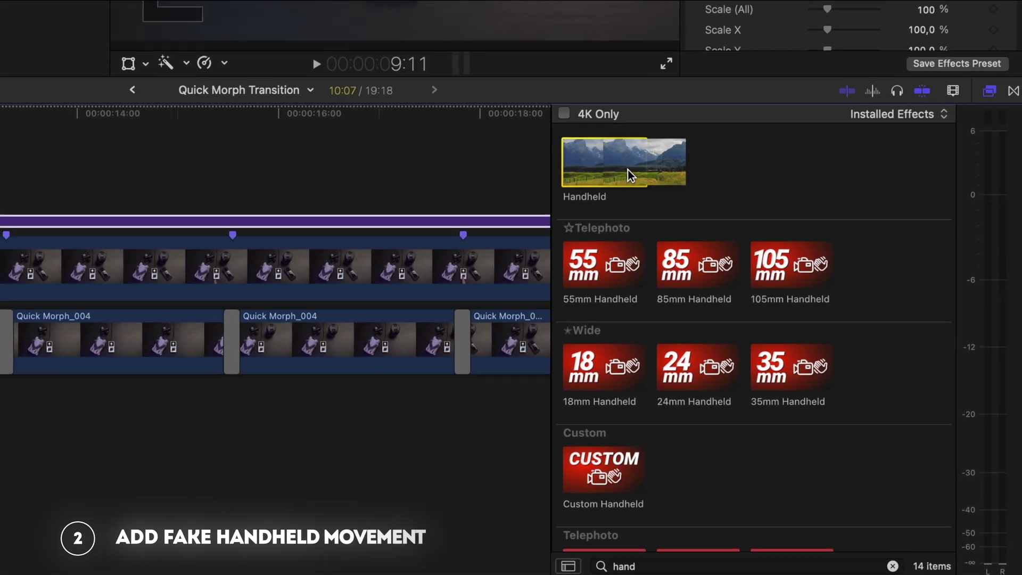
- Swap the Handheld effect on the adjustment layer for 24mm Handheld and play back the shake
drag(597, 155, 163, 185)
drag(403, 349, 140, 367)
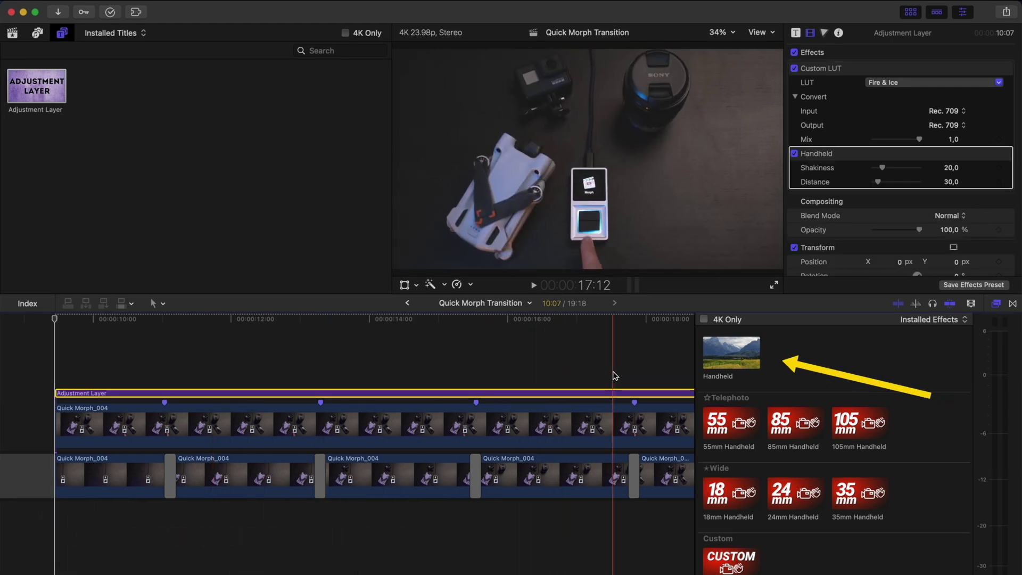
key(Delete)
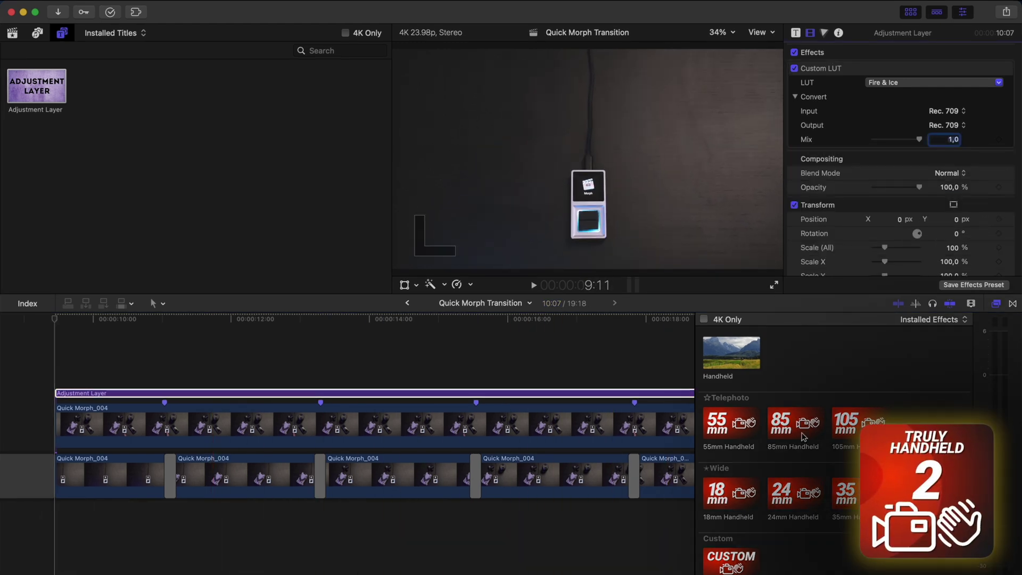
scroll(772, 468, down, 1)
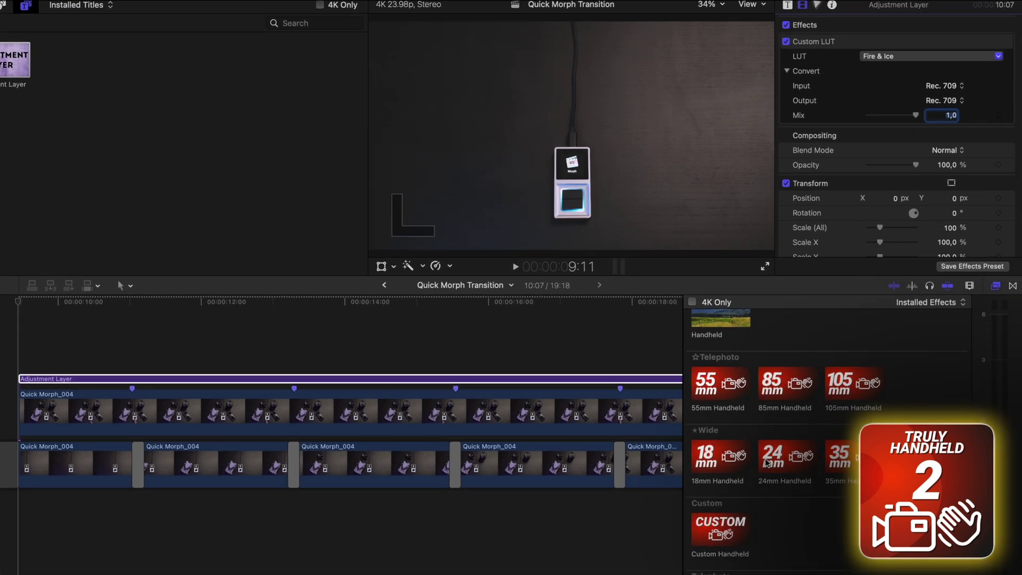
drag(767, 462, 330, 379)
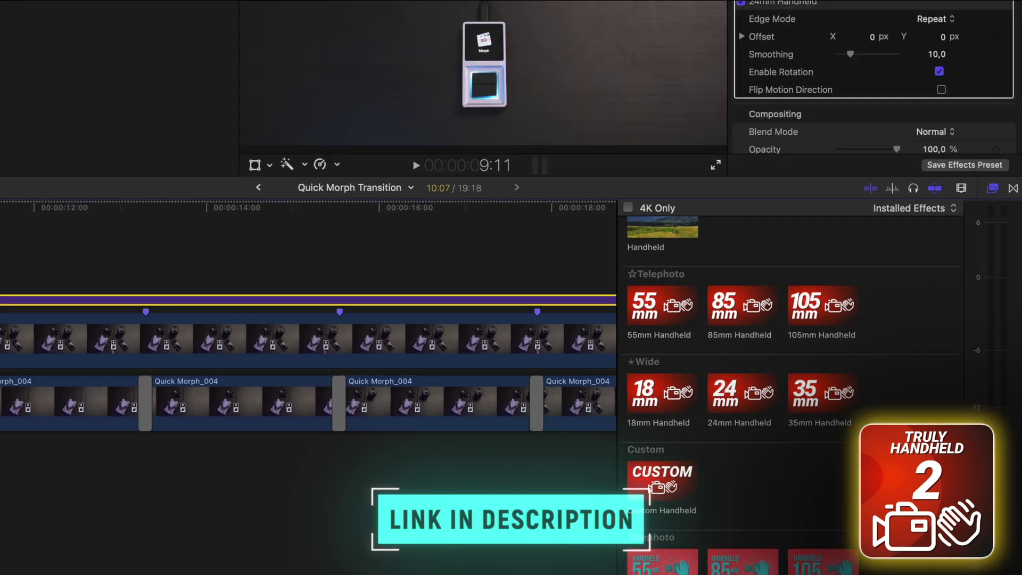
key(space)
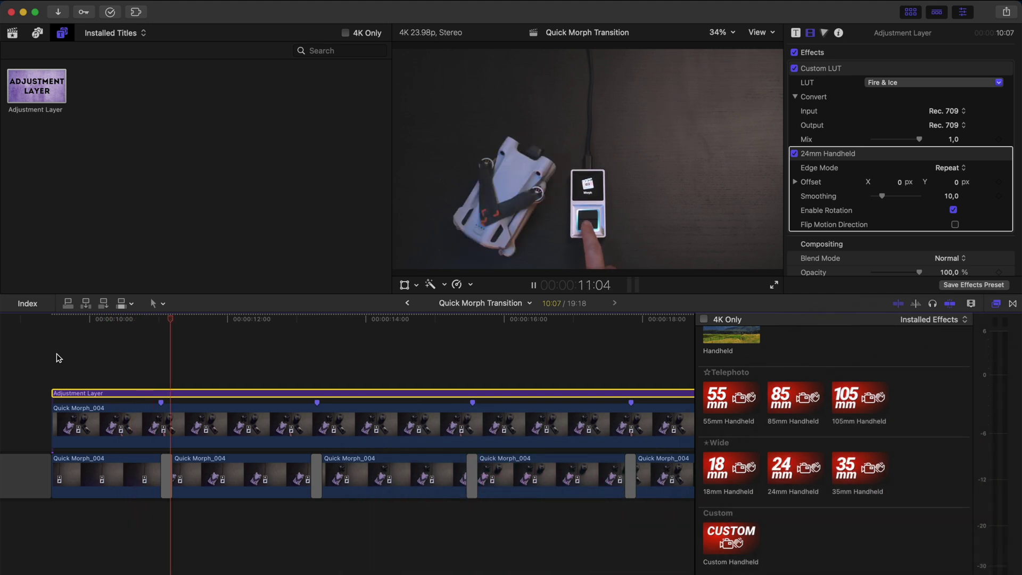